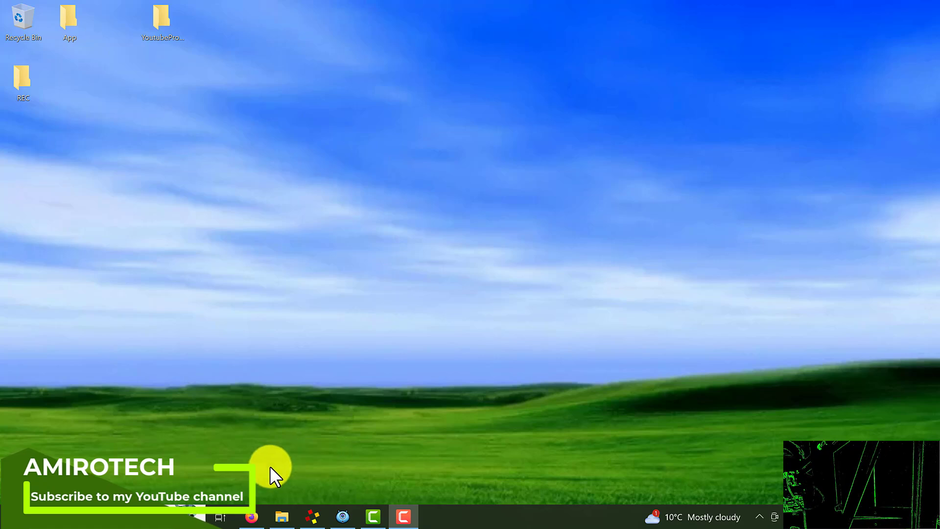
{"action": "left_click", "coordinate": [252, 514]}
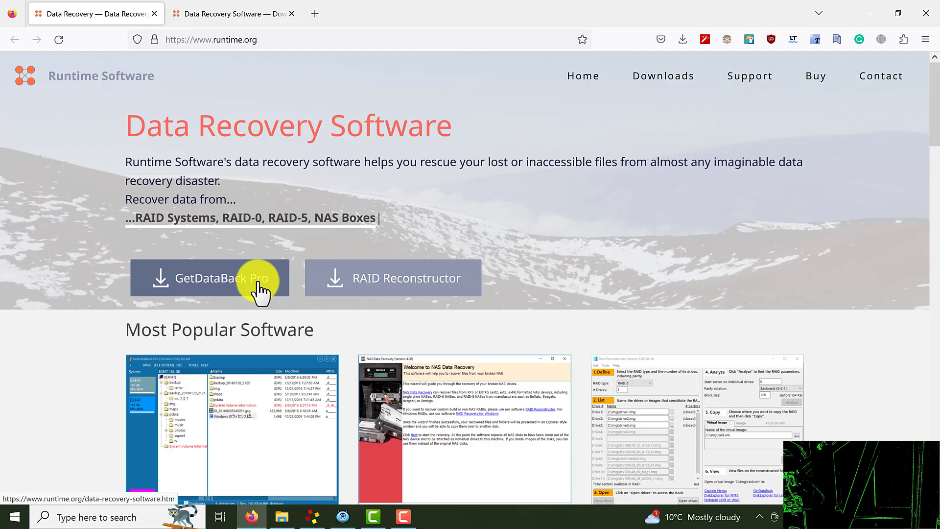
{"action": "left_click", "coordinate": [238, 12]}
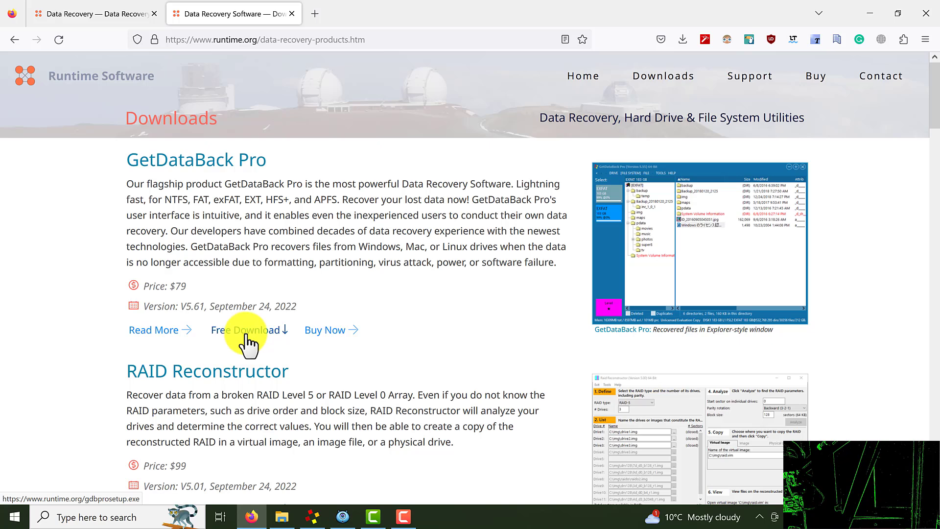
{"action": "left_click", "coordinate": [90, 7]}
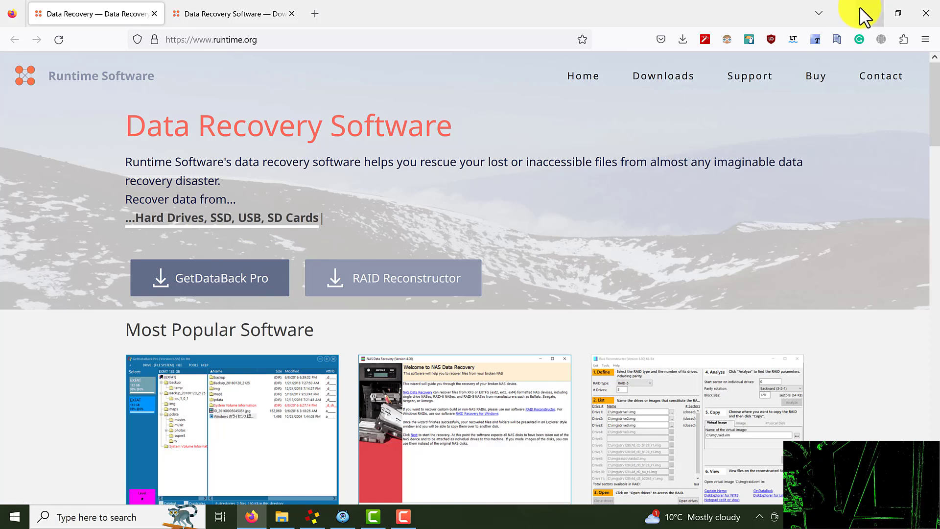
Bring up GetDataBack Pro Setup and accept the licence agreement to reach the destination page.
{"action": "left_click", "coordinate": [870, 13]}
{"action": "left_click", "coordinate": [313, 516]}
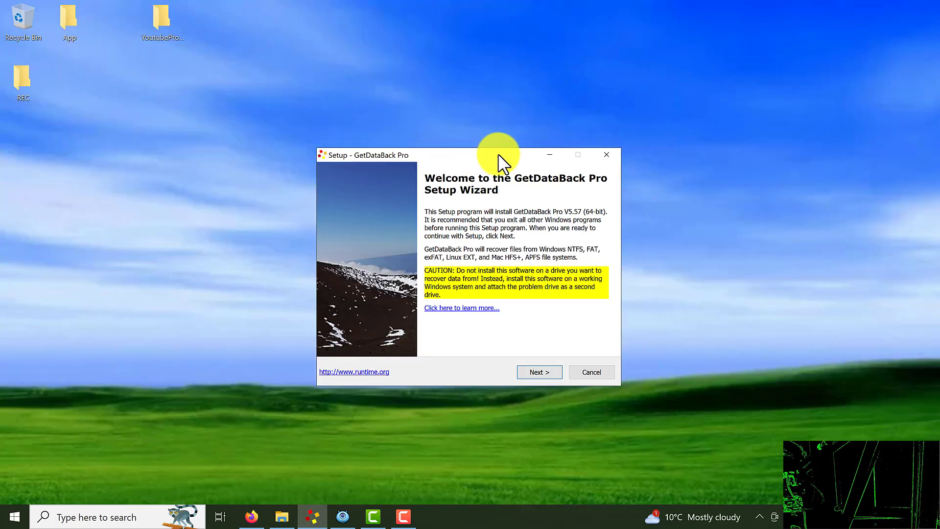
{"action": "left_click_drag", "start_coordinate": [461, 160], "coordinate": [365, 181]}
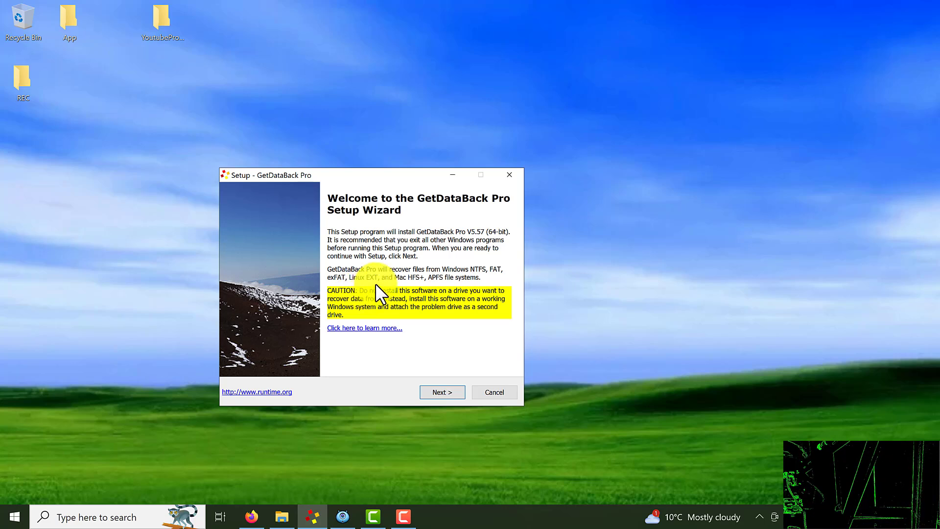
{"action": "left_click", "coordinate": [447, 395]}
{"action": "left_click", "coordinate": [263, 353]}
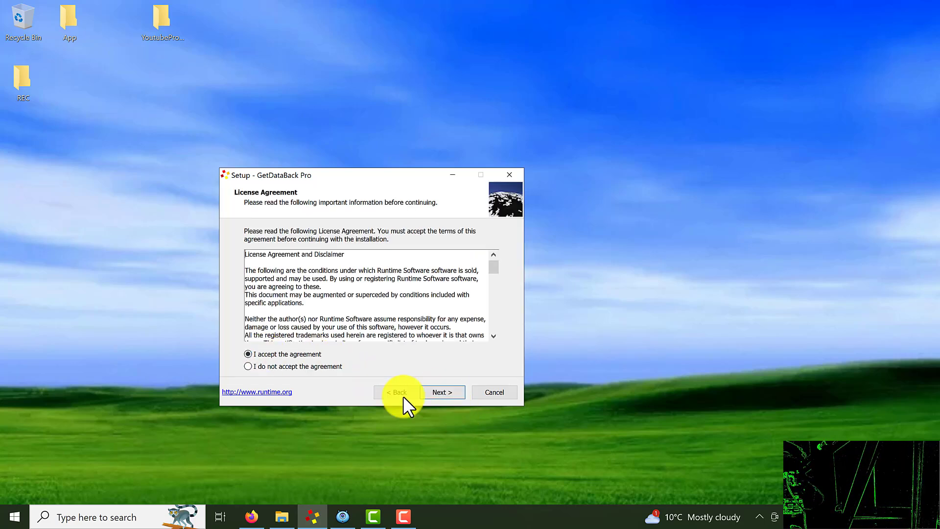
{"action": "left_click", "coordinate": [439, 392]}
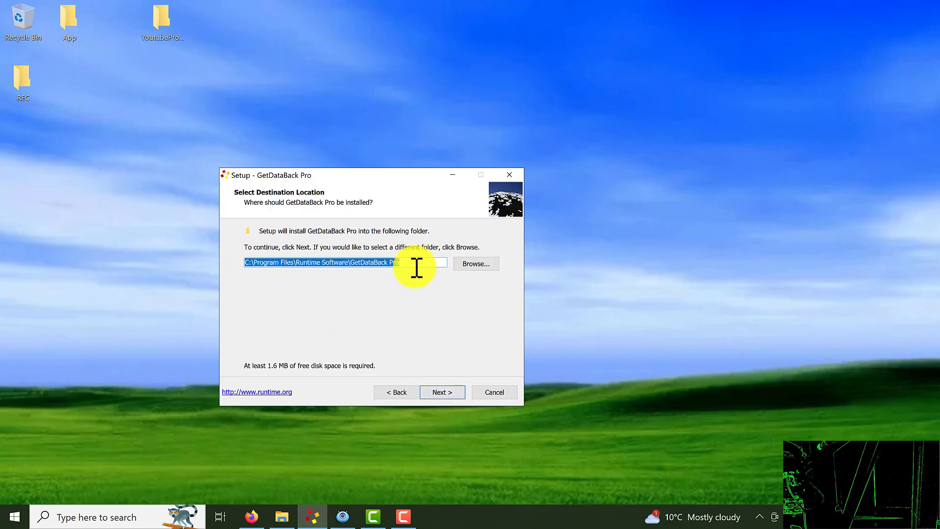
View This PC in File Explorer and select FlashDrive (G:), 14.2 GB free of 14.3 GB.
{"action": "key", "text": "super+e"}
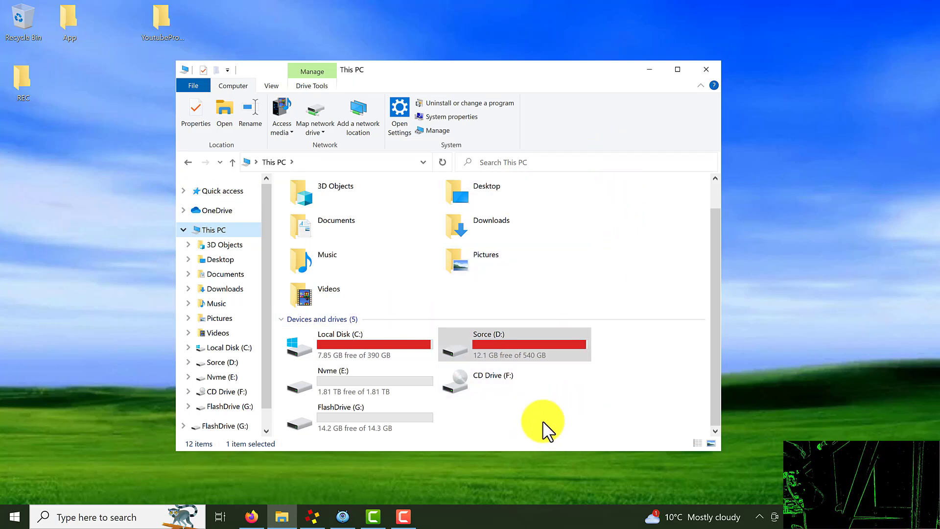
{"action": "left_click", "coordinate": [364, 420]}
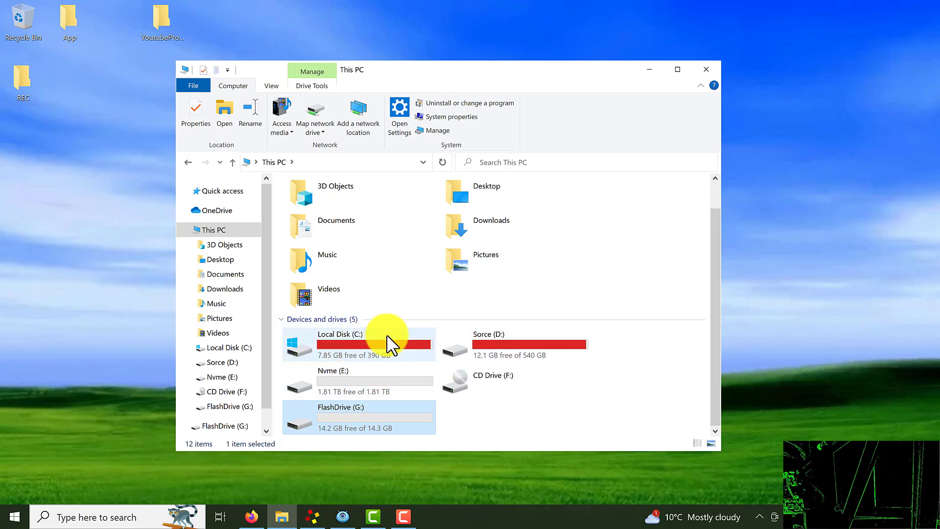
{"action": "mouse_move", "coordinate": [349, 424]}
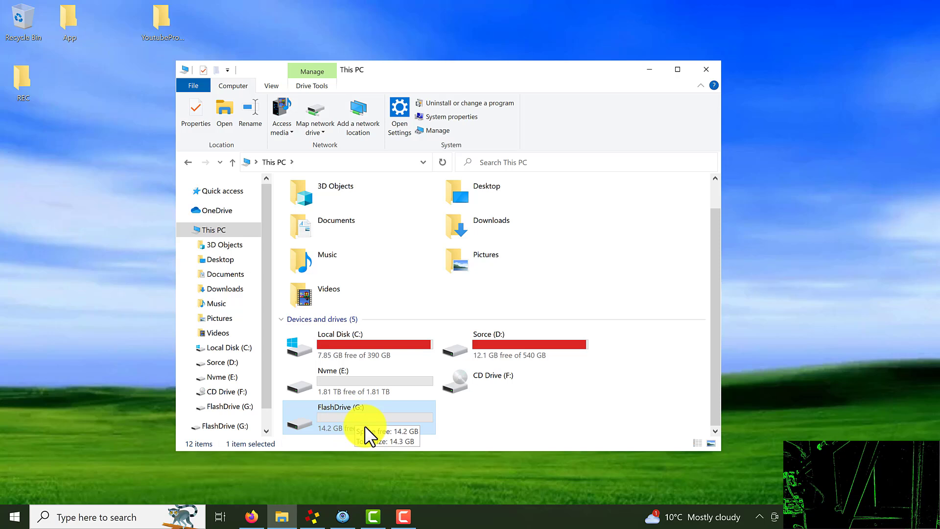
Install GetDataBack Pro to C:\Program Files\Runtime Software\GetDataBack Pro with desktop and Start Menu icons.
{"action": "left_click", "coordinate": [650, 71]}
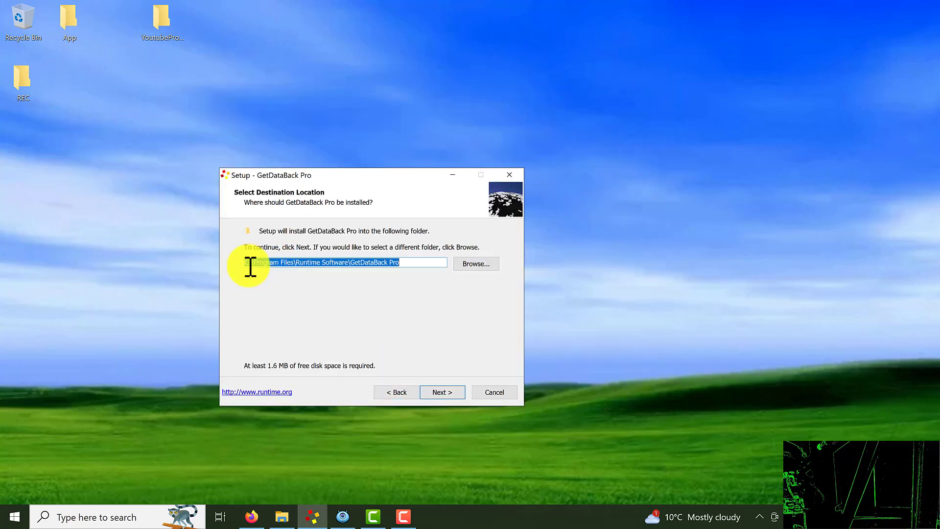
{"action": "left_click_drag", "start_coordinate": [249, 265], "coordinate": [188, 262]}
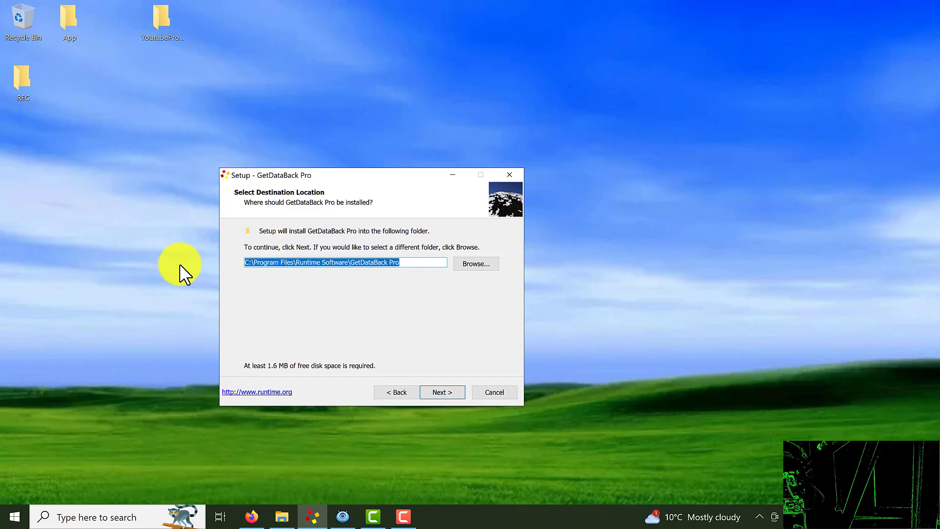
{"action": "left_click", "coordinate": [445, 398]}
{"action": "left_click", "coordinate": [445, 398]}
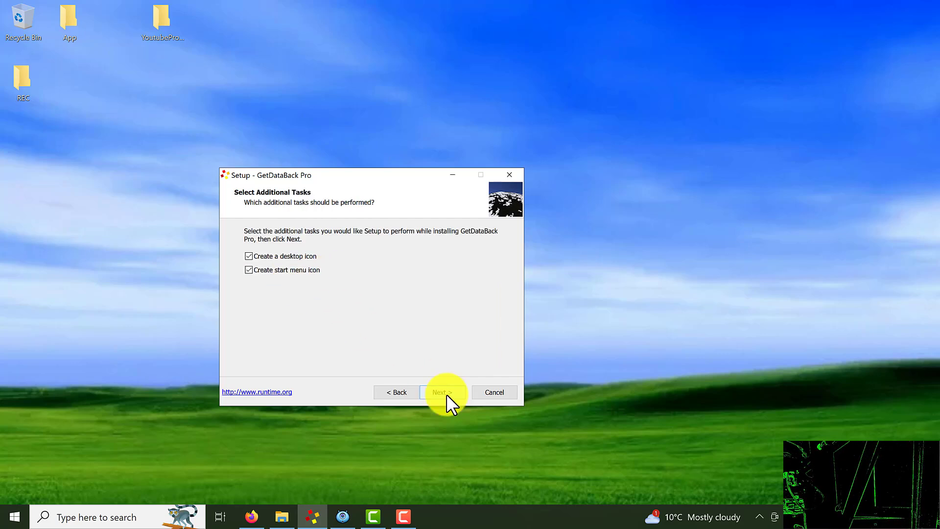
{"action": "left_click", "coordinate": [447, 394]}
{"action": "left_click", "coordinate": [447, 394]}
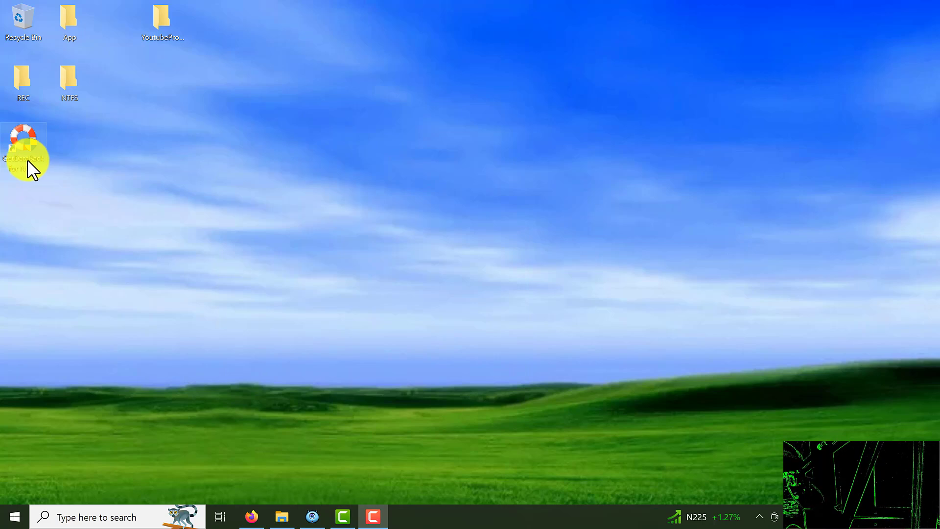
Run GetDataBack for NTFS as administrator from its desktop shortcut and shift the window left.
{"action": "right_click", "coordinate": [27, 160]}
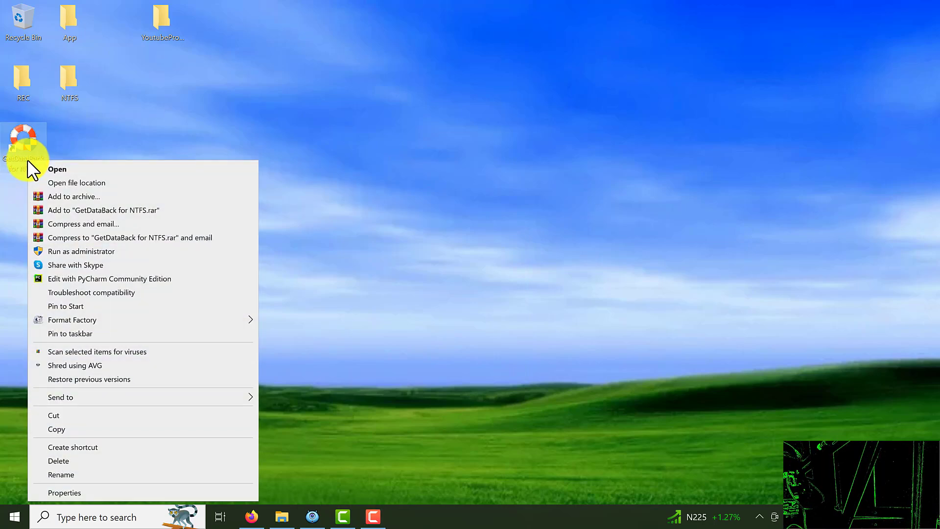
{"action": "left_click", "coordinate": [121, 252]}
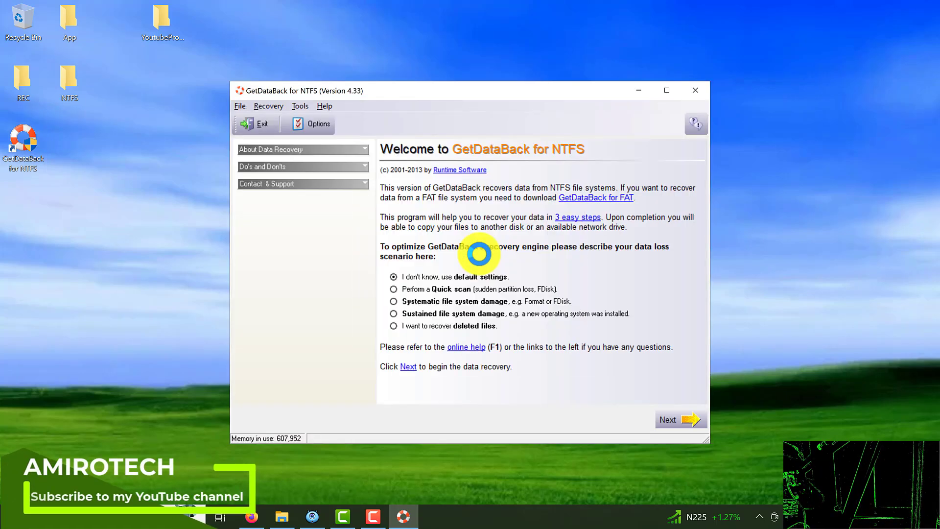
{"action": "left_click_drag", "start_coordinate": [465, 90], "coordinate": [386, 106]}
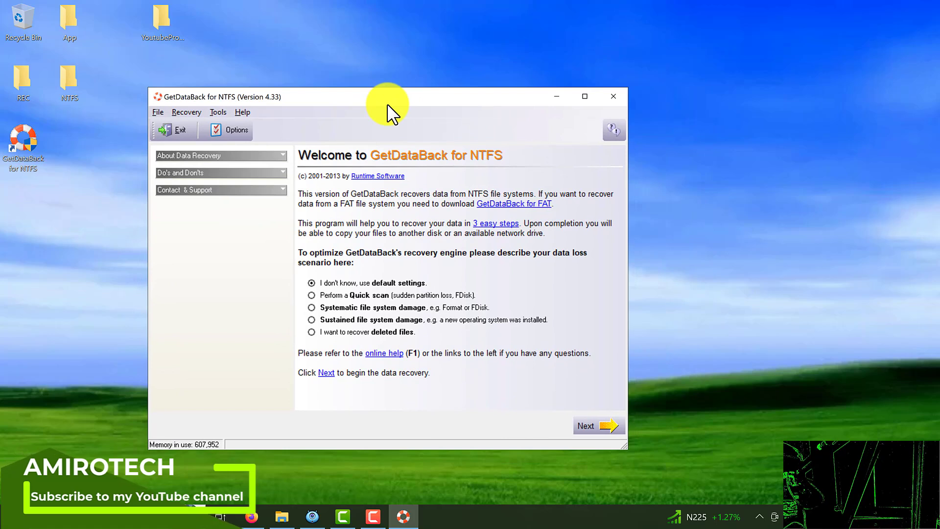
{"action": "left_click", "coordinate": [231, 134]}
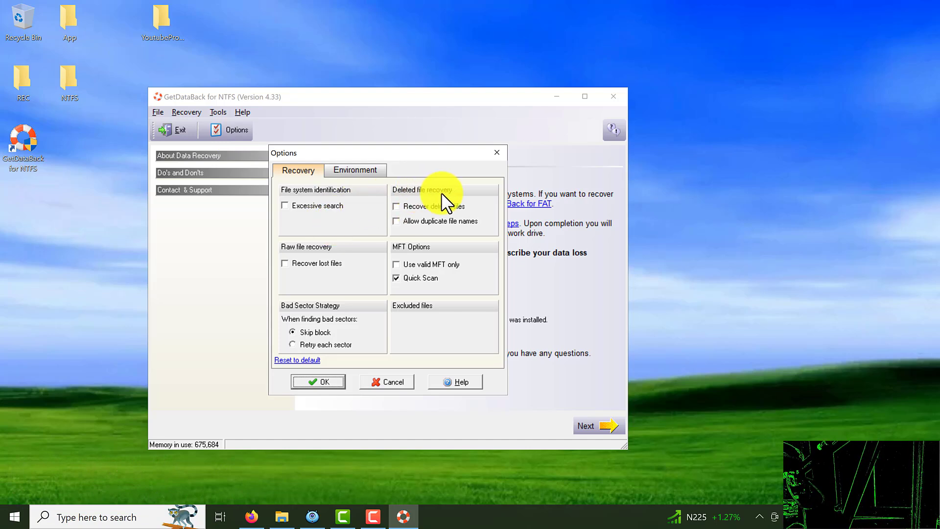
{"action": "left_click", "coordinate": [435, 207]}
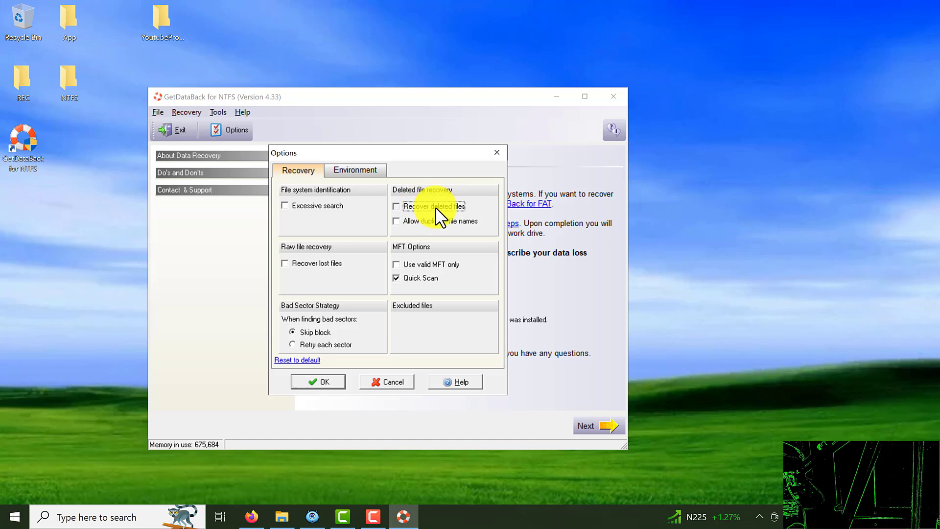
{"action": "left_click", "coordinate": [301, 263]}
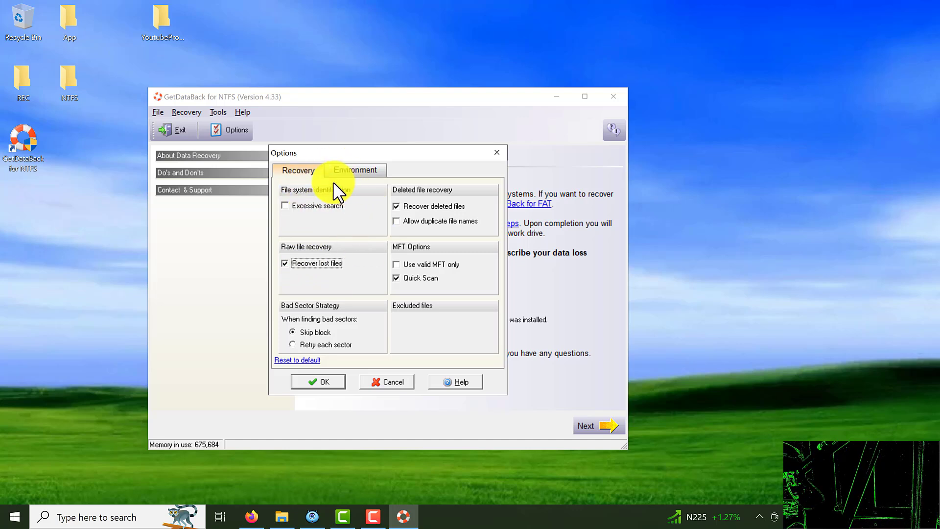
{"action": "left_click", "coordinate": [406, 385]}
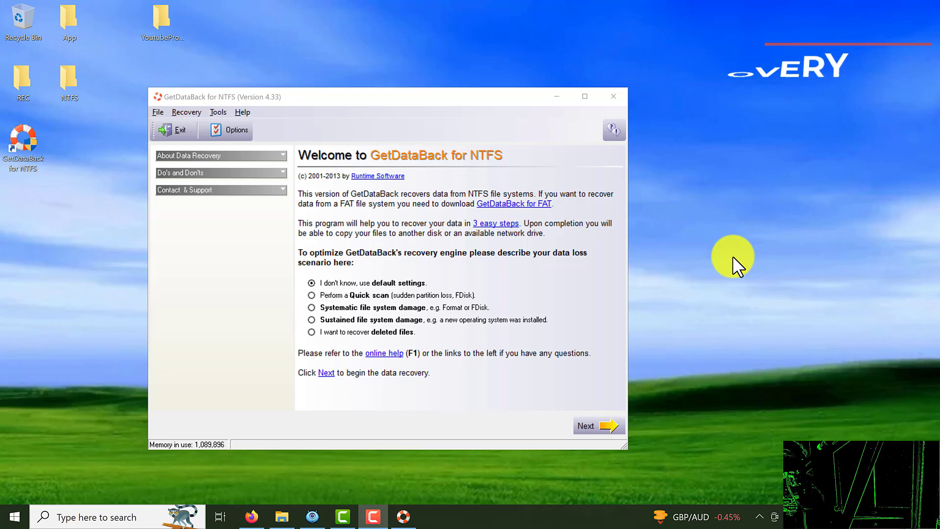
Choose 'Systematic file system damage' and proceed to Step 1 Select Drive.
{"action": "left_click", "coordinate": [319, 308]}
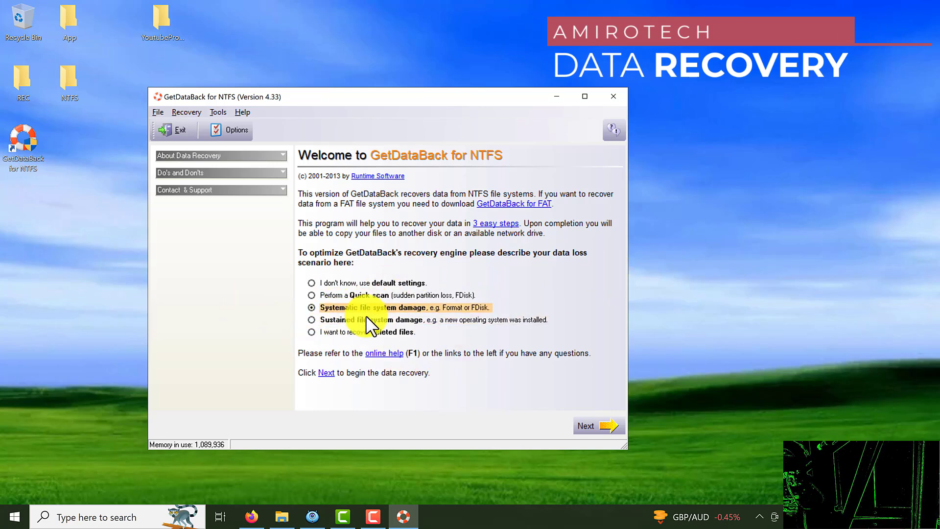
{"action": "left_click", "coordinate": [591, 426]}
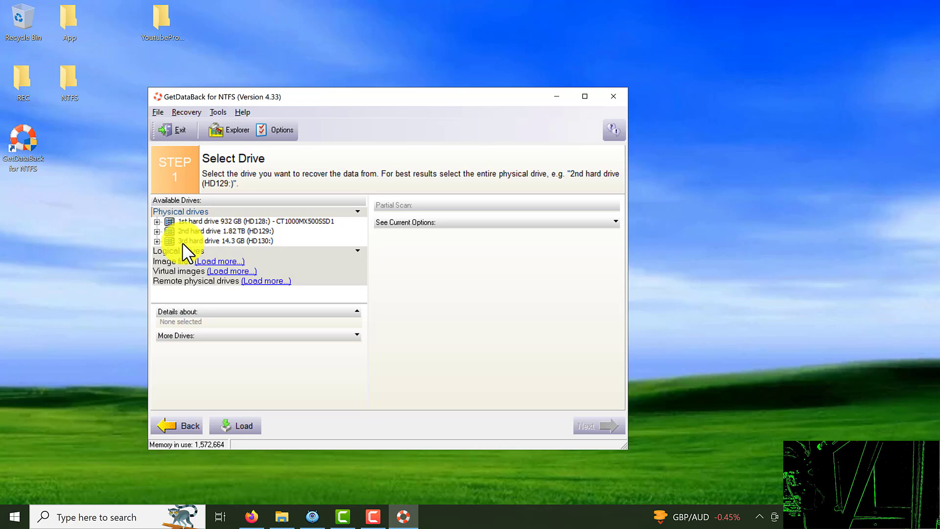
Scan the 14.3 GB flash drive and accept the recommended NTFS file system at sector 2,048.
{"action": "left_click", "coordinate": [202, 240]}
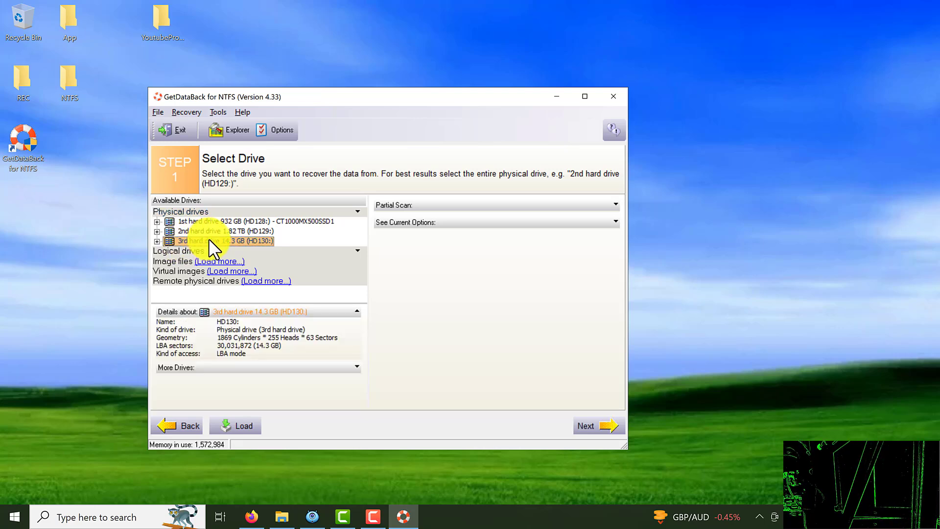
{"action": "left_click", "coordinate": [595, 424]}
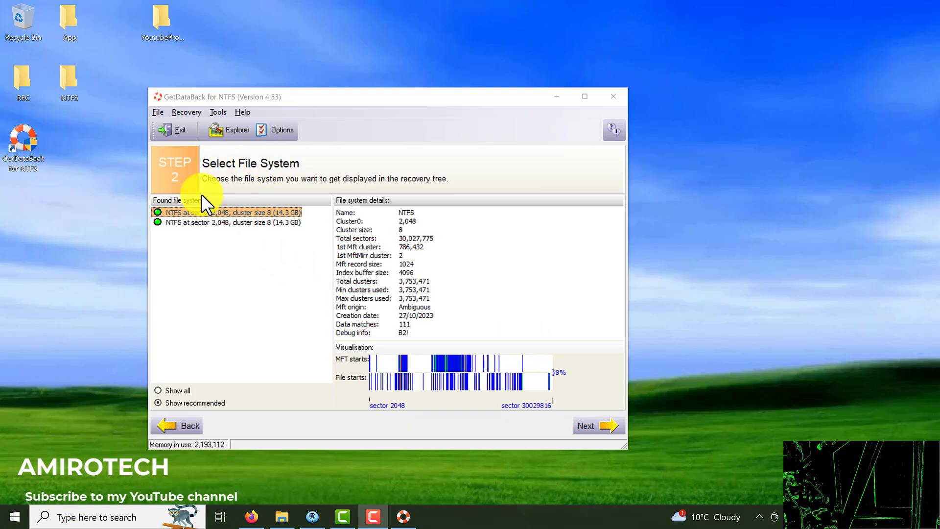
{"action": "left_click", "coordinate": [191, 213]}
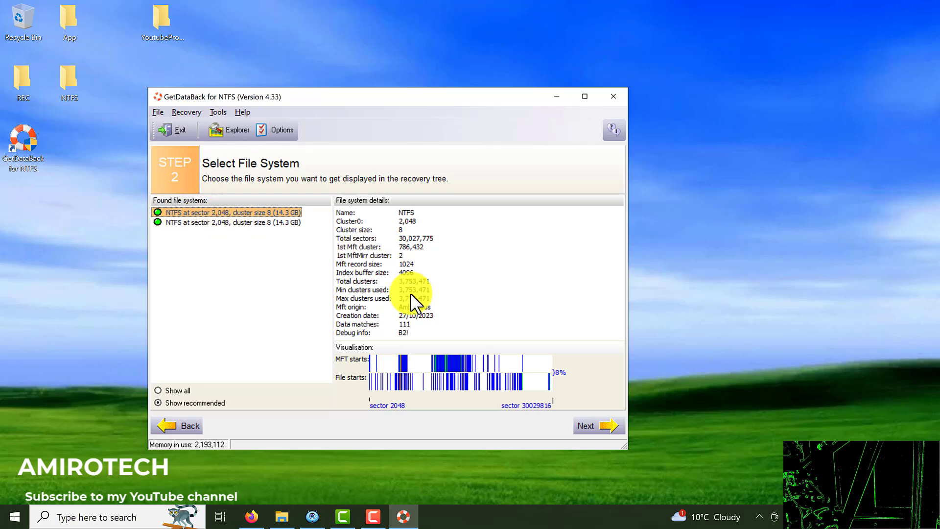
{"action": "left_click", "coordinate": [598, 429]}
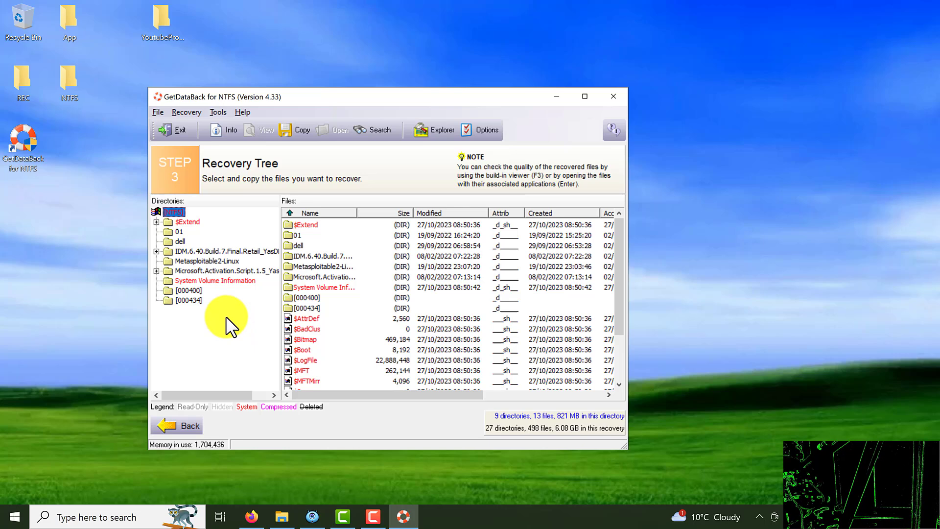
{"action": "left_click", "coordinate": [285, 514]}
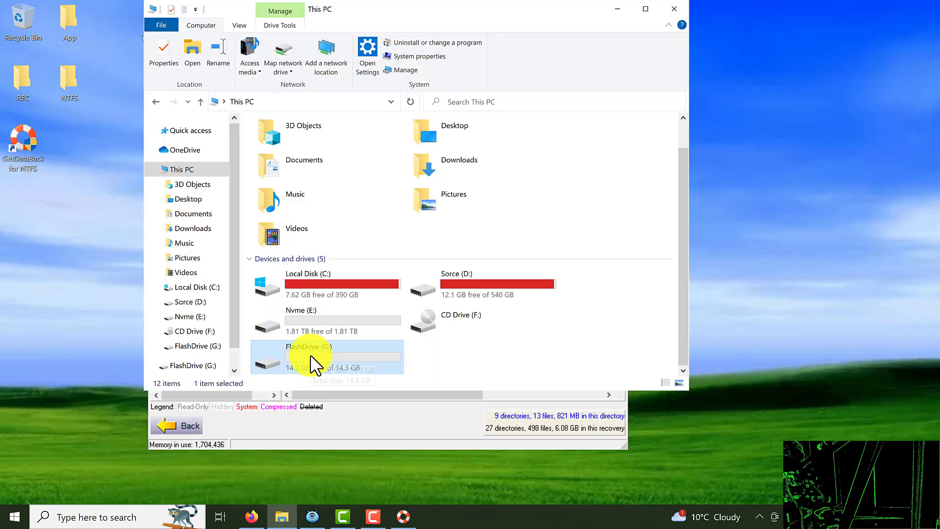
{"action": "double_click", "coordinate": [311, 363]}
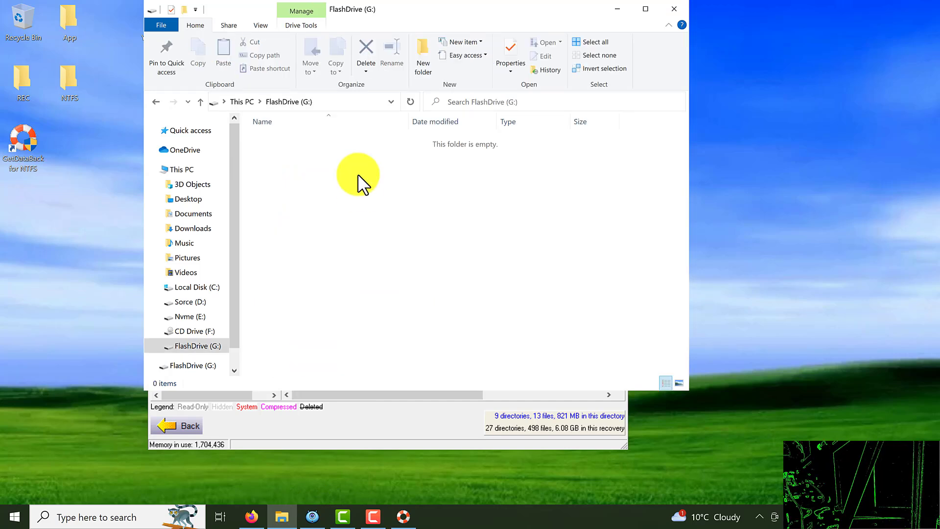
{"action": "left_click_drag", "start_coordinate": [356, 175], "coordinate": [313, 245]}
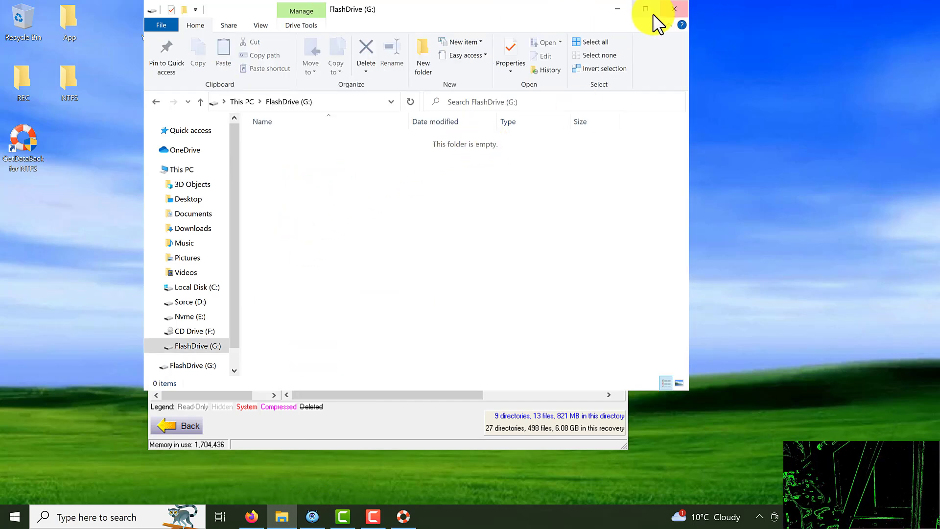
{"action": "left_click", "coordinate": [618, 10]}
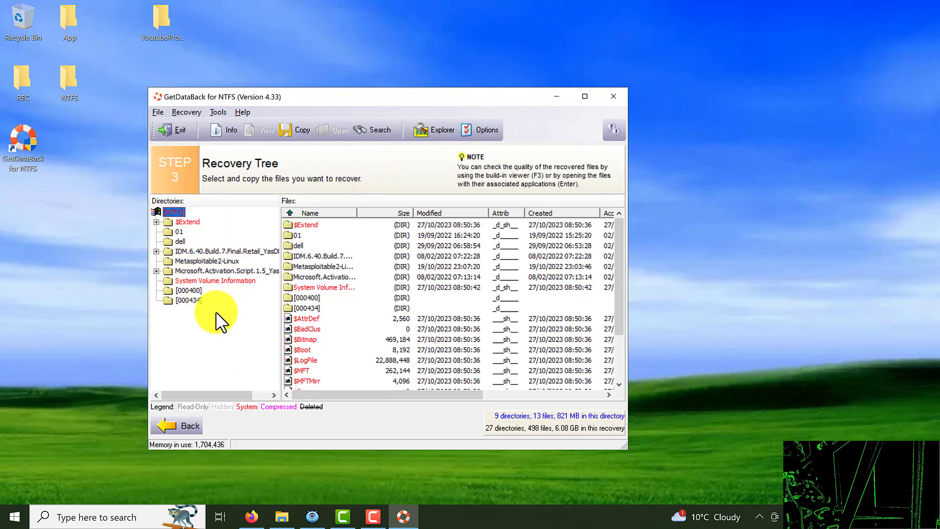
In the 01\dell folder, select Chipset_Driver and both EdIndex April 2020 files.
{"action": "left_click", "coordinate": [178, 232]}
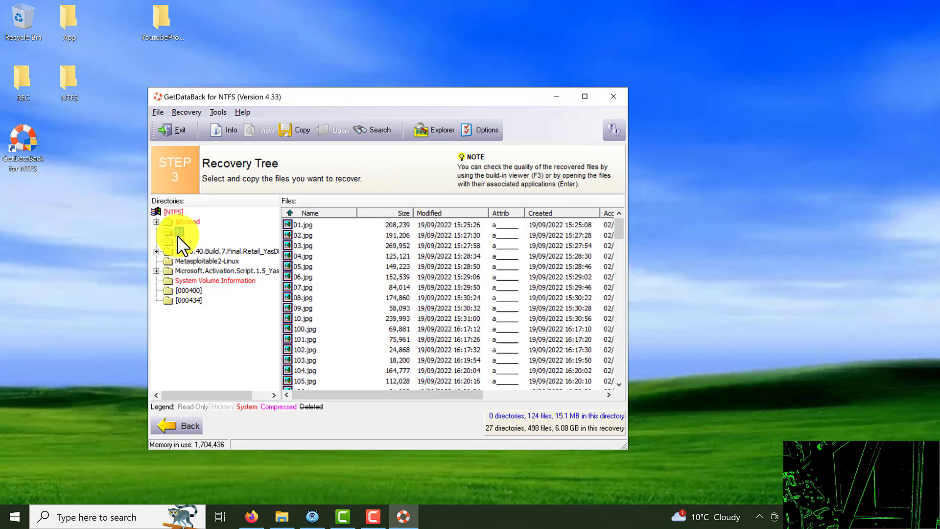
{"action": "left_click", "coordinate": [177, 240]}
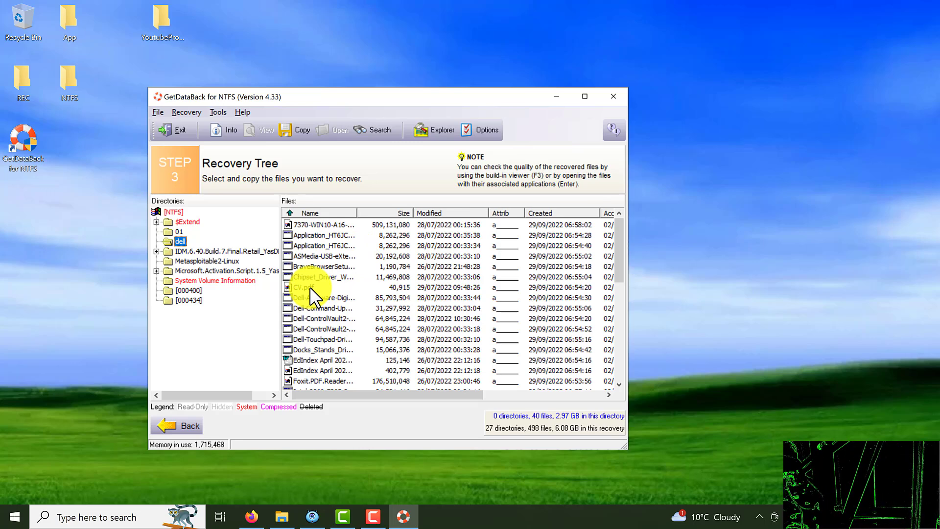
{"action": "left_click", "coordinate": [315, 274]}
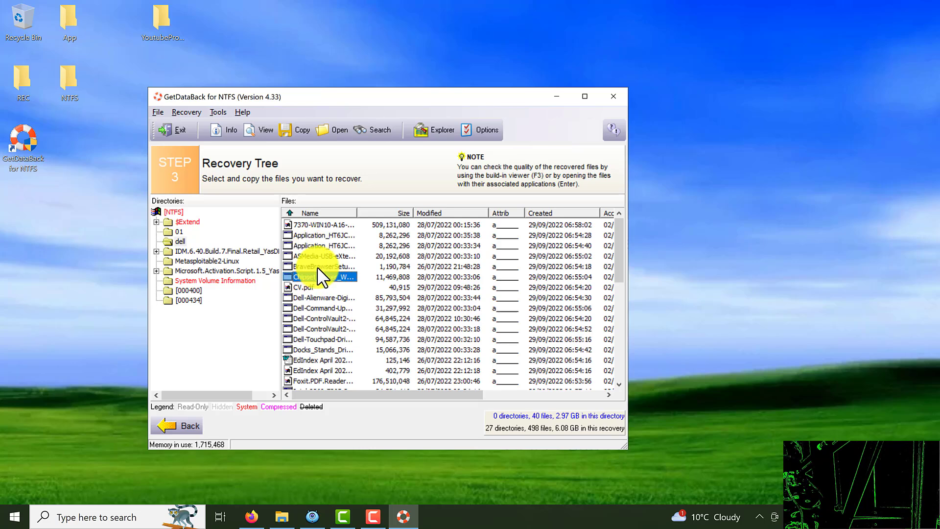
{"action": "left_click", "coordinate": [312, 307], "text": "shift"}
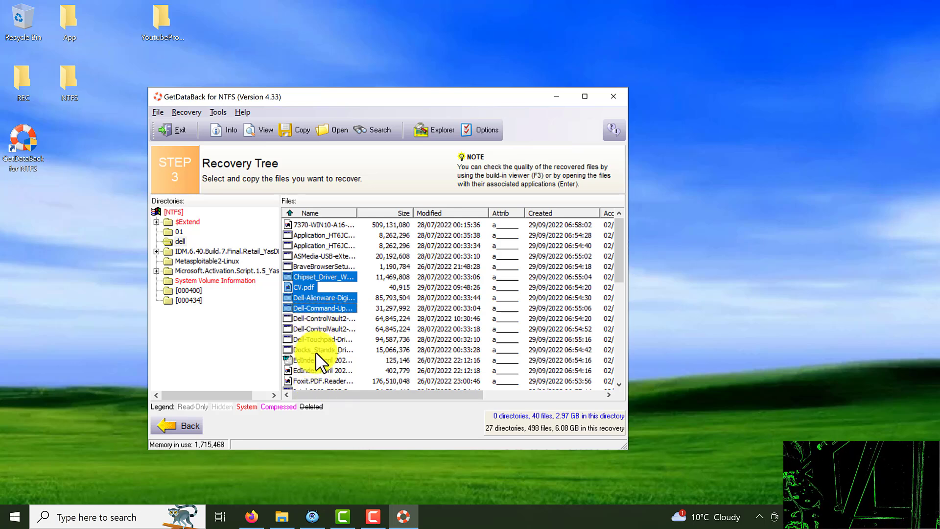
{"action": "left_click", "coordinate": [317, 366], "text": "shift"}
{"action": "key", "text": "F9"}
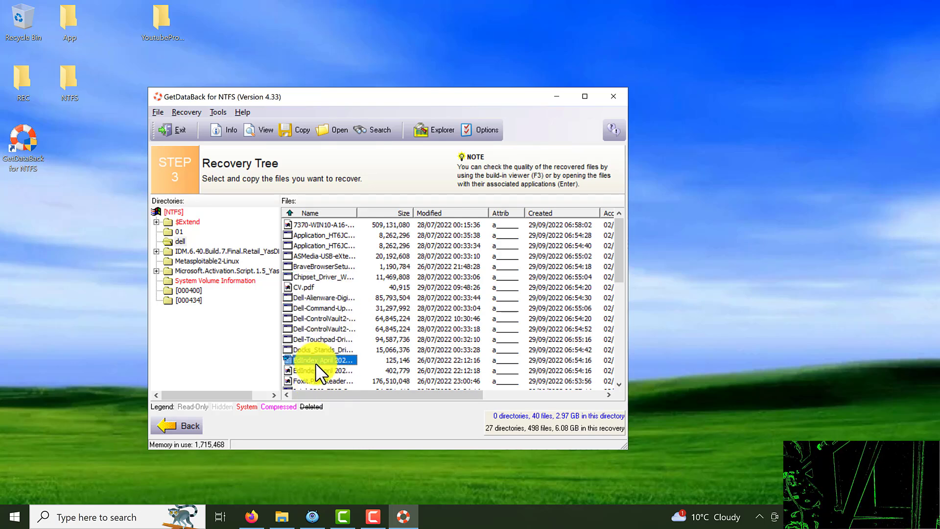
Open the Copy files dialog for the three selected recovered files.
{"action": "right_click", "coordinate": [316, 275]}
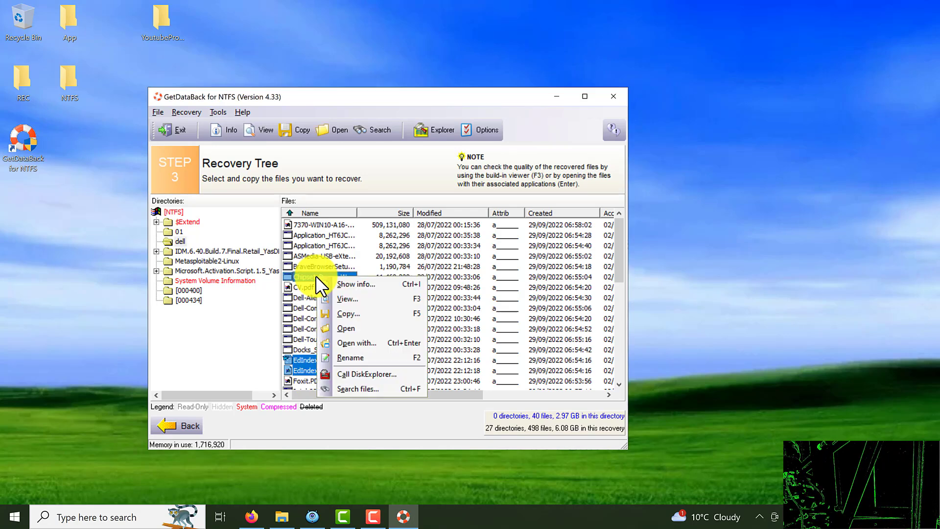
{"action": "left_click", "coordinate": [356, 315]}
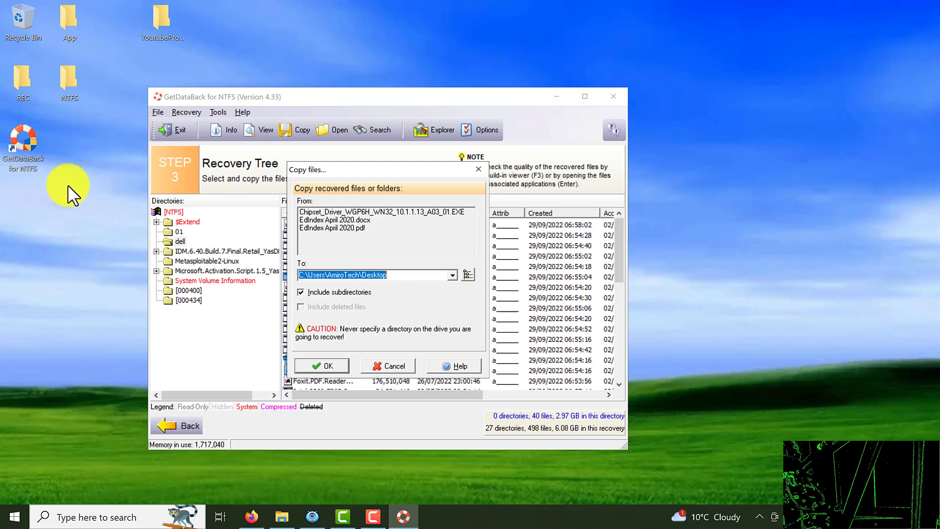
Add a new folder named 'data rec' to the Windows desktop.
{"action": "right_click", "coordinate": [53, 218]}
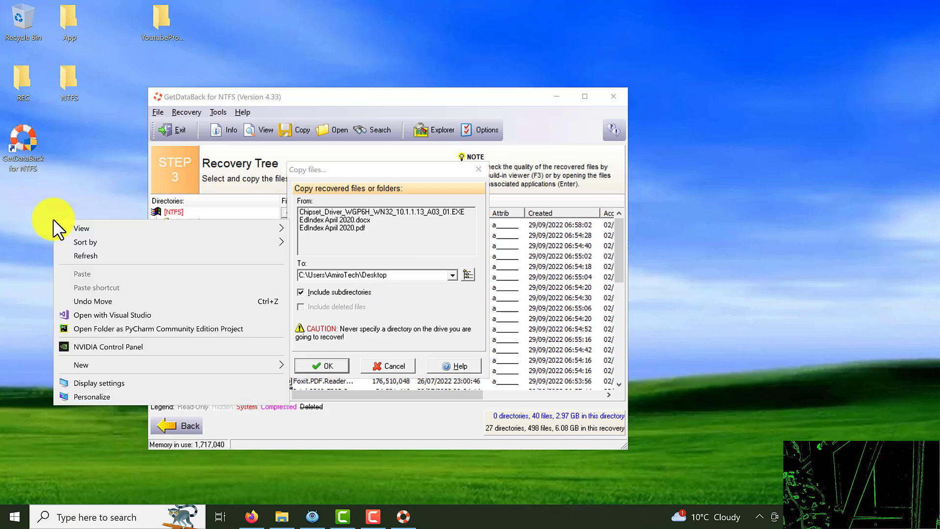
{"action": "mouse_move", "coordinate": [273, 367]}
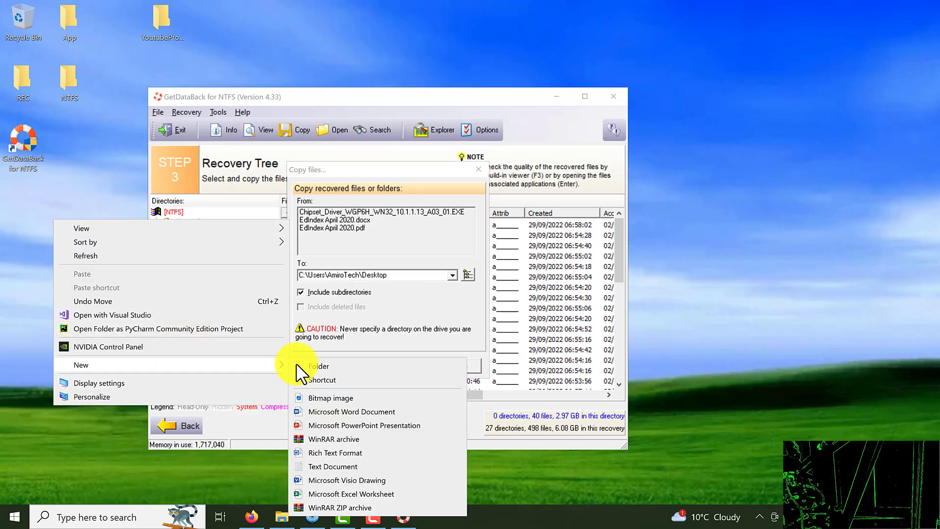
{"action": "left_click", "coordinate": [323, 364]}
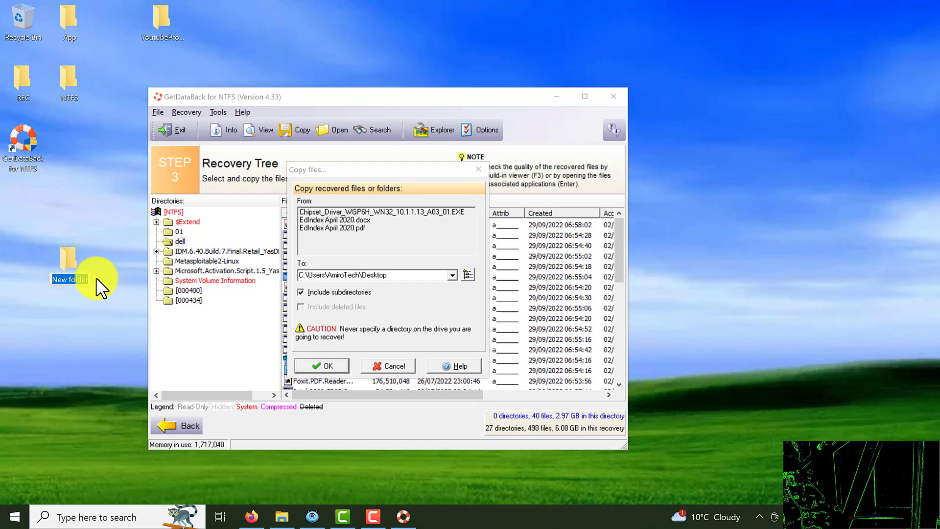
{"action": "type", "text": "data"}
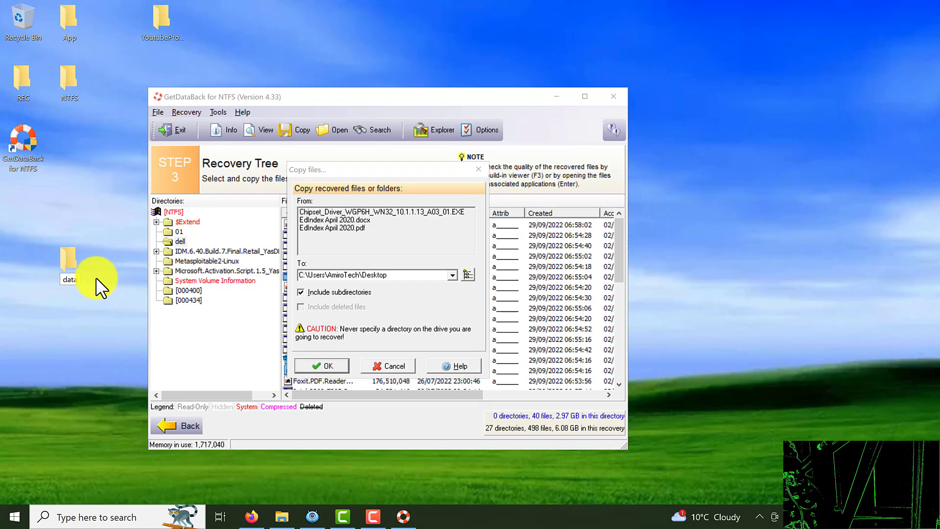
{"action": "type", "text": " rec"}
{"action": "key", "text": "Return"}
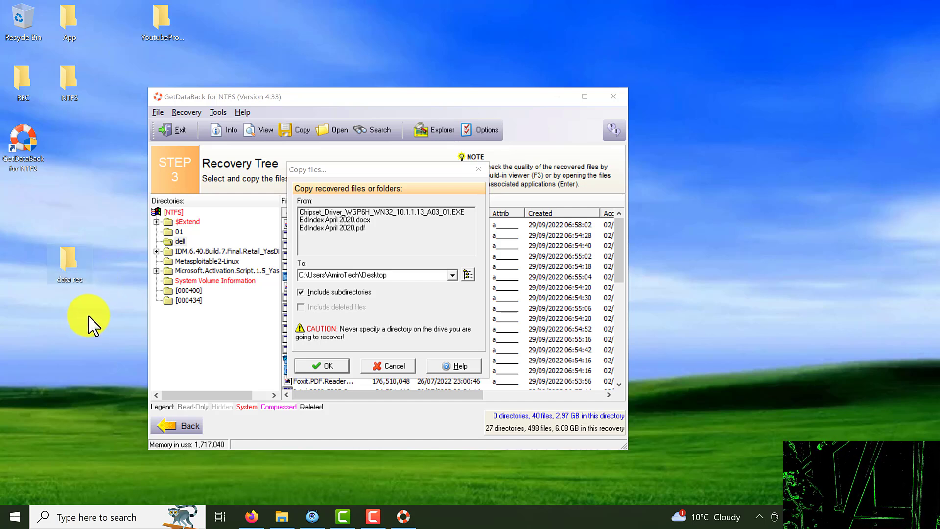
Set the copy destination to Desktop\data rec and copy the three files there.
{"action": "left_click", "coordinate": [465, 272]}
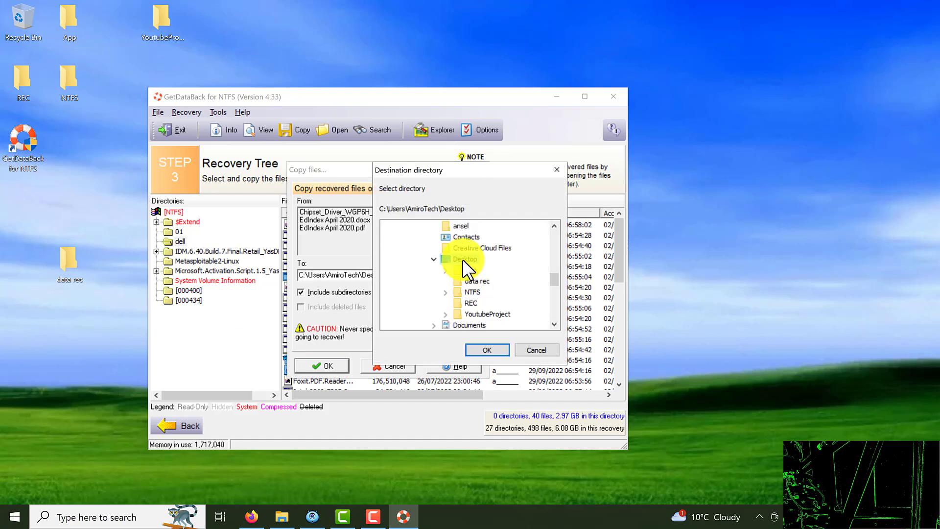
{"action": "left_click", "coordinate": [474, 281]}
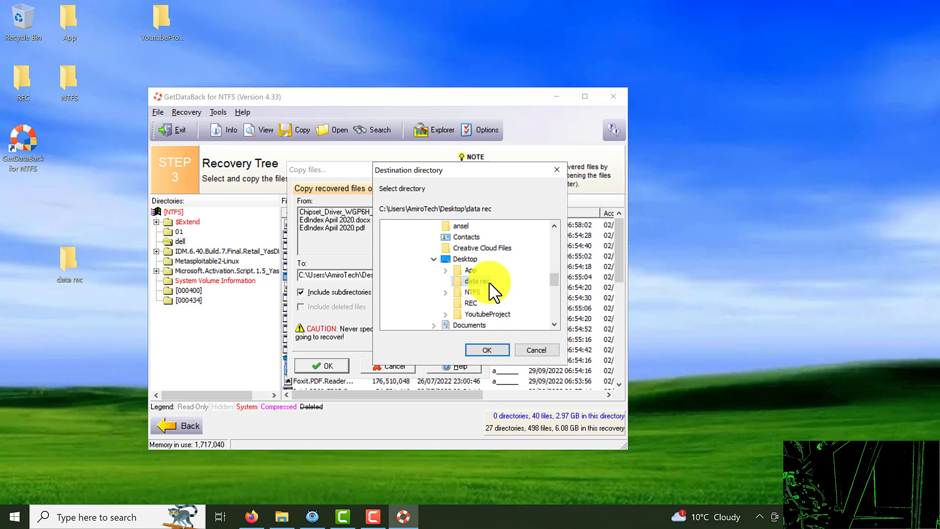
{"action": "left_click", "coordinate": [492, 351]}
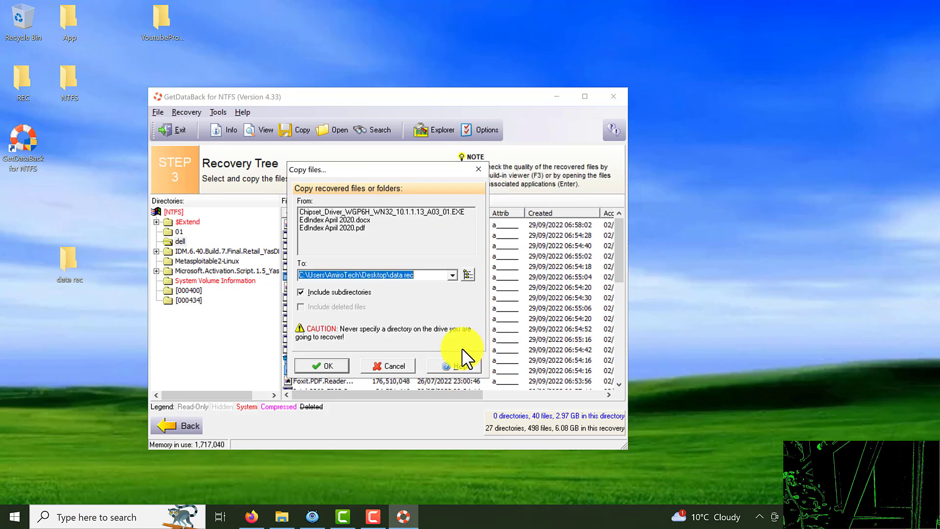
{"action": "left_click", "coordinate": [326, 368]}
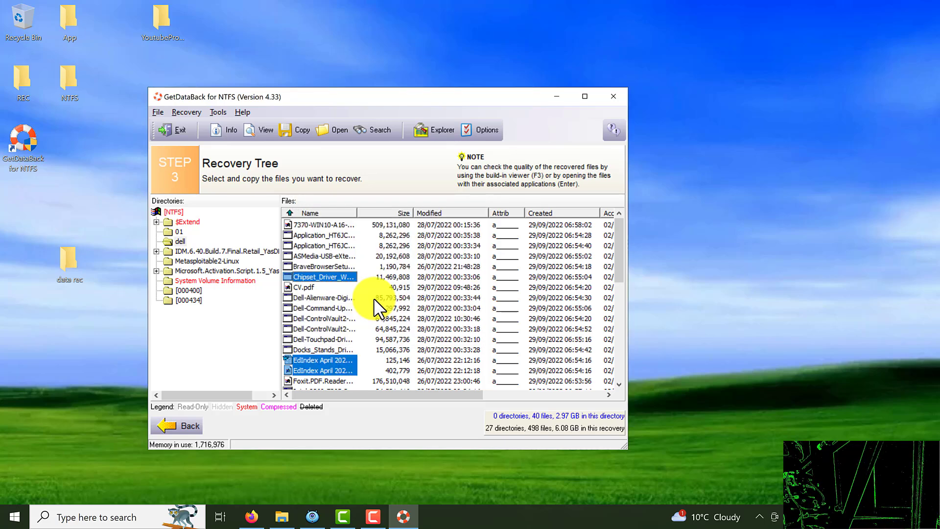
{"action": "left_click", "coordinate": [62, 272]}
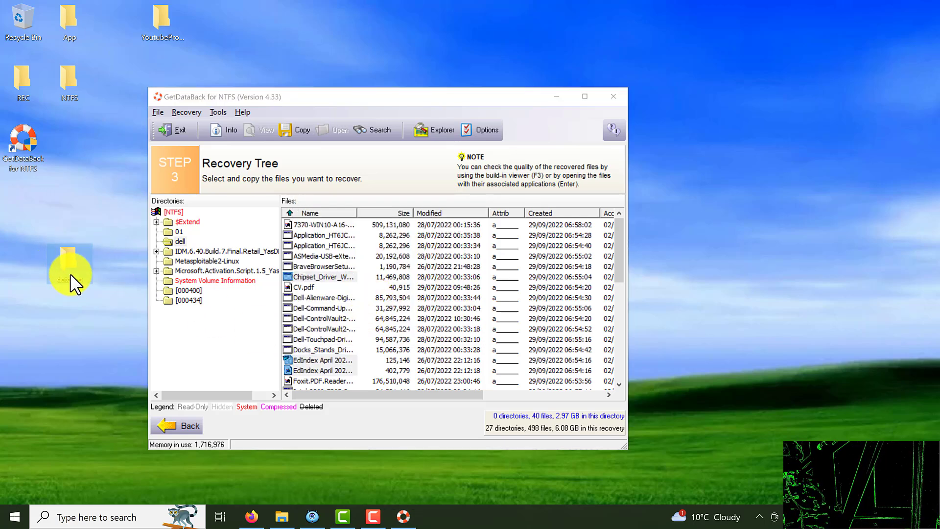
{"action": "double_click", "coordinate": [70, 273]}
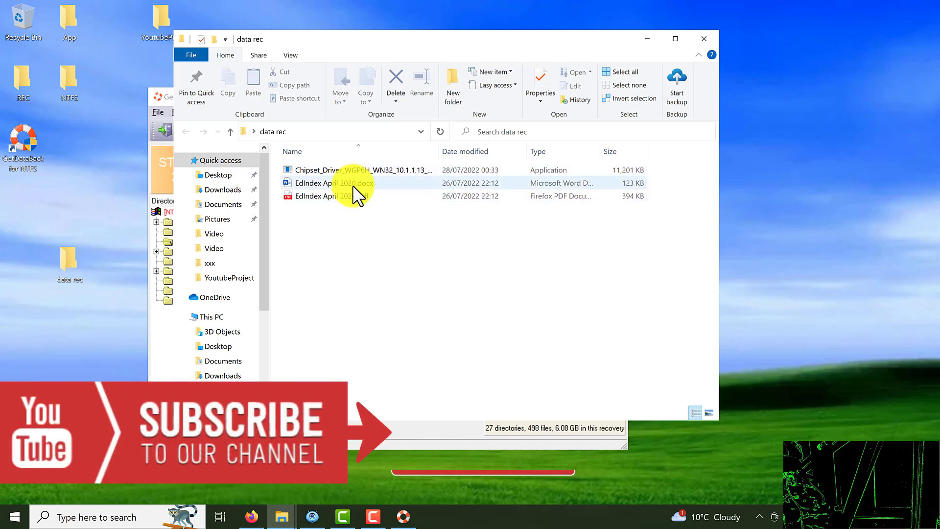
{"action": "left_click", "coordinate": [654, 43]}
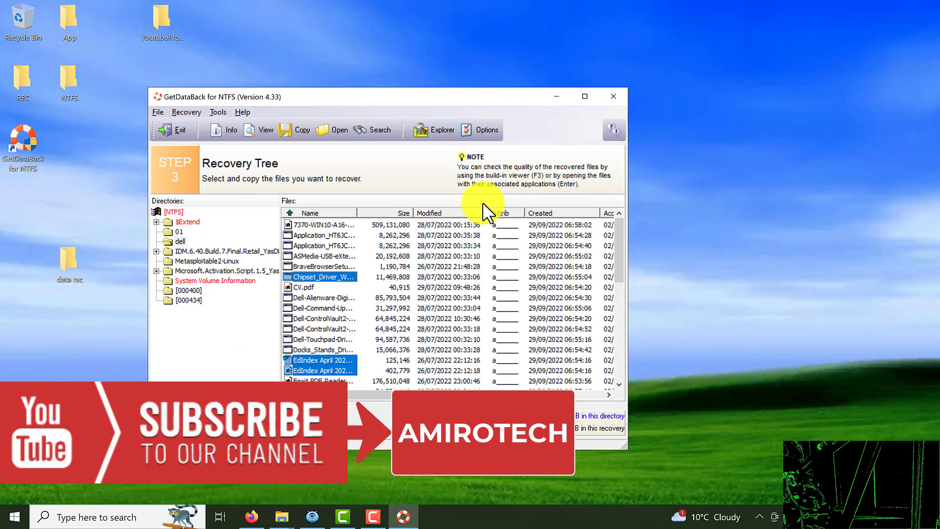